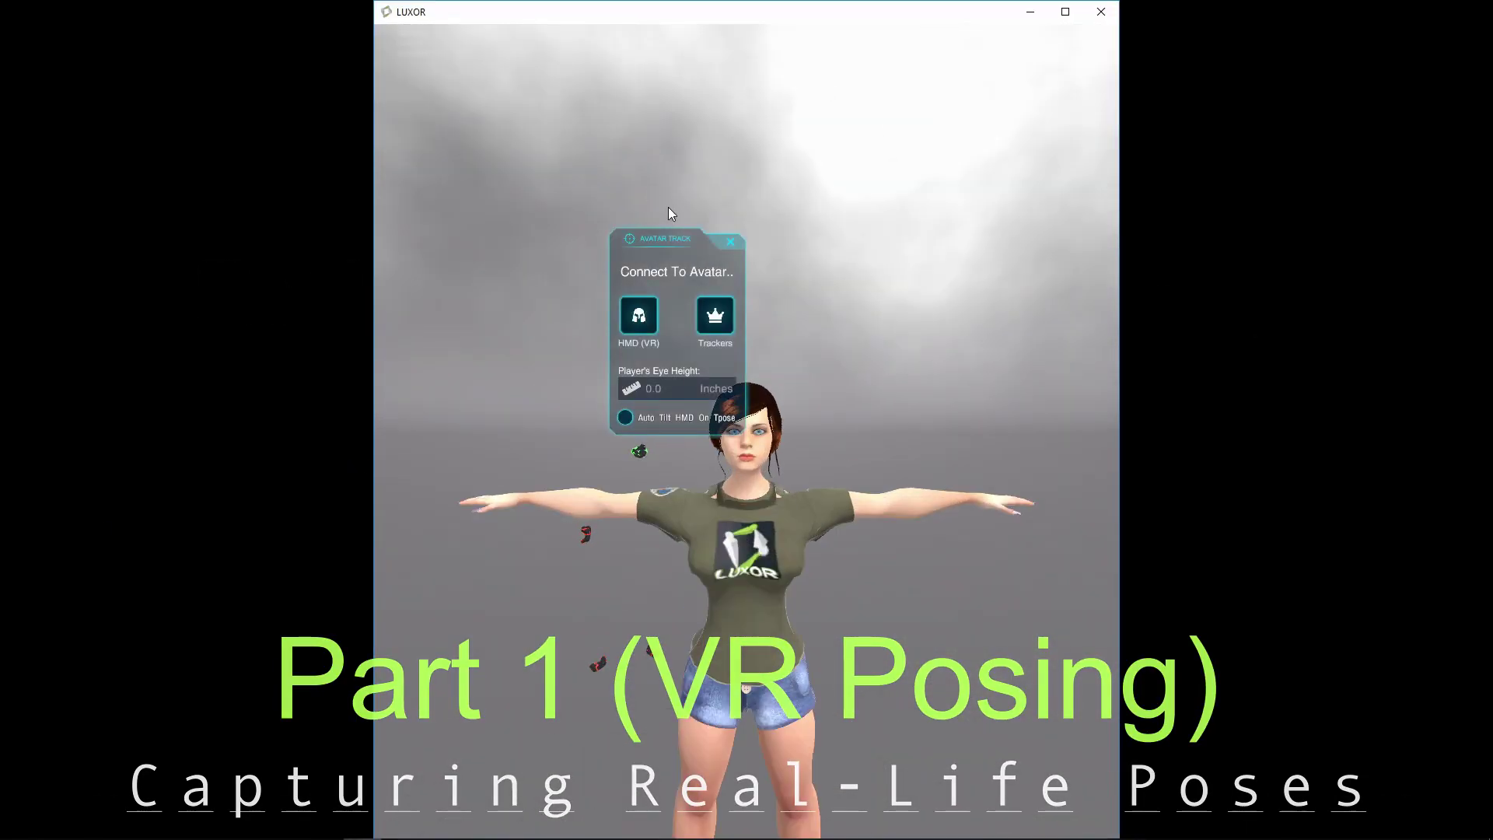
# Export a Sync Blender project from LUXOR and open its MocapSync.blend in Blender.
pyautogui.click(412, 43)
pyautogui.click(678, 219)
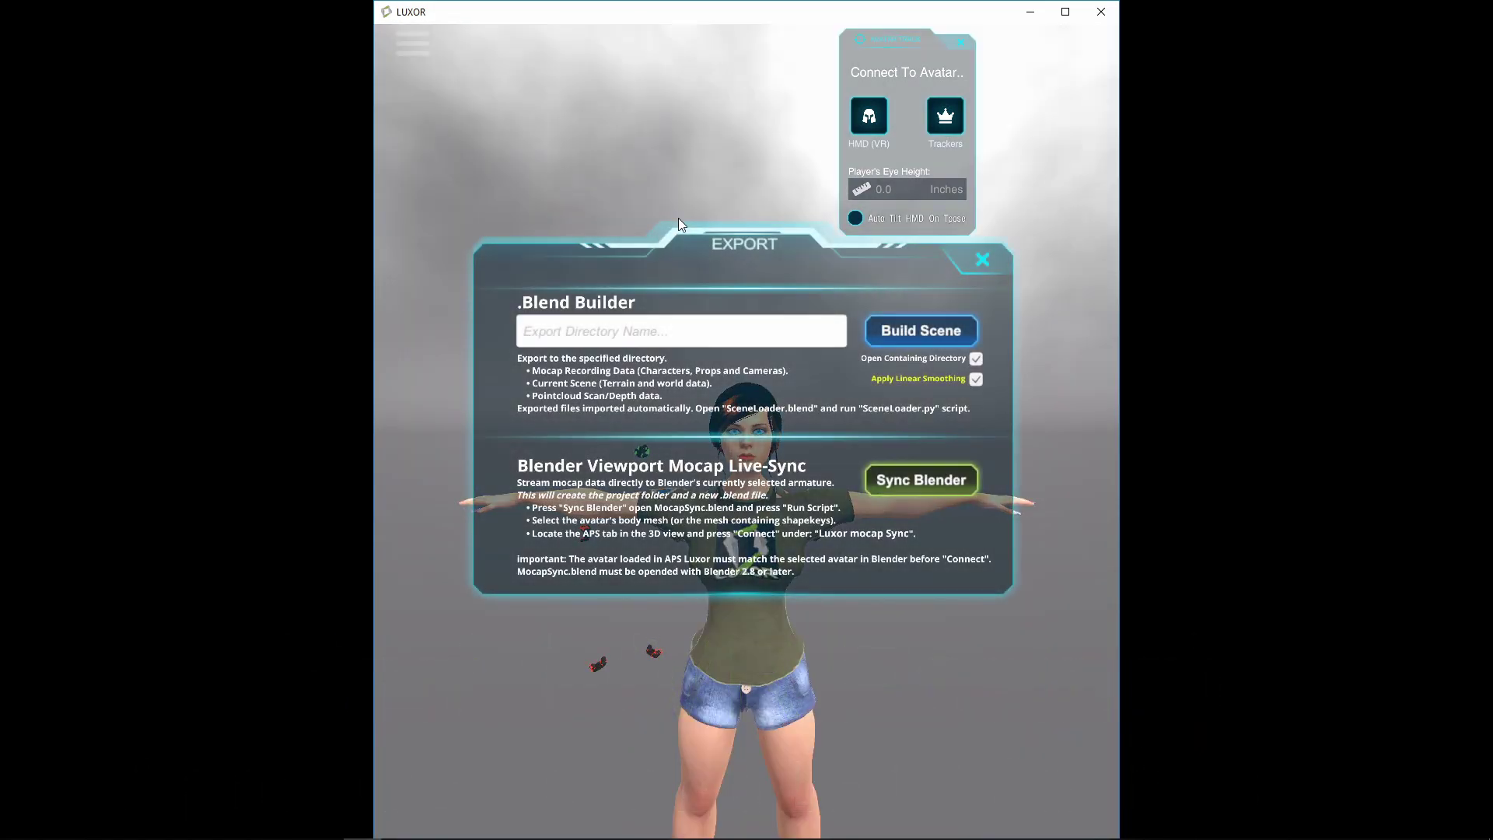
pyautogui.click(911, 482)
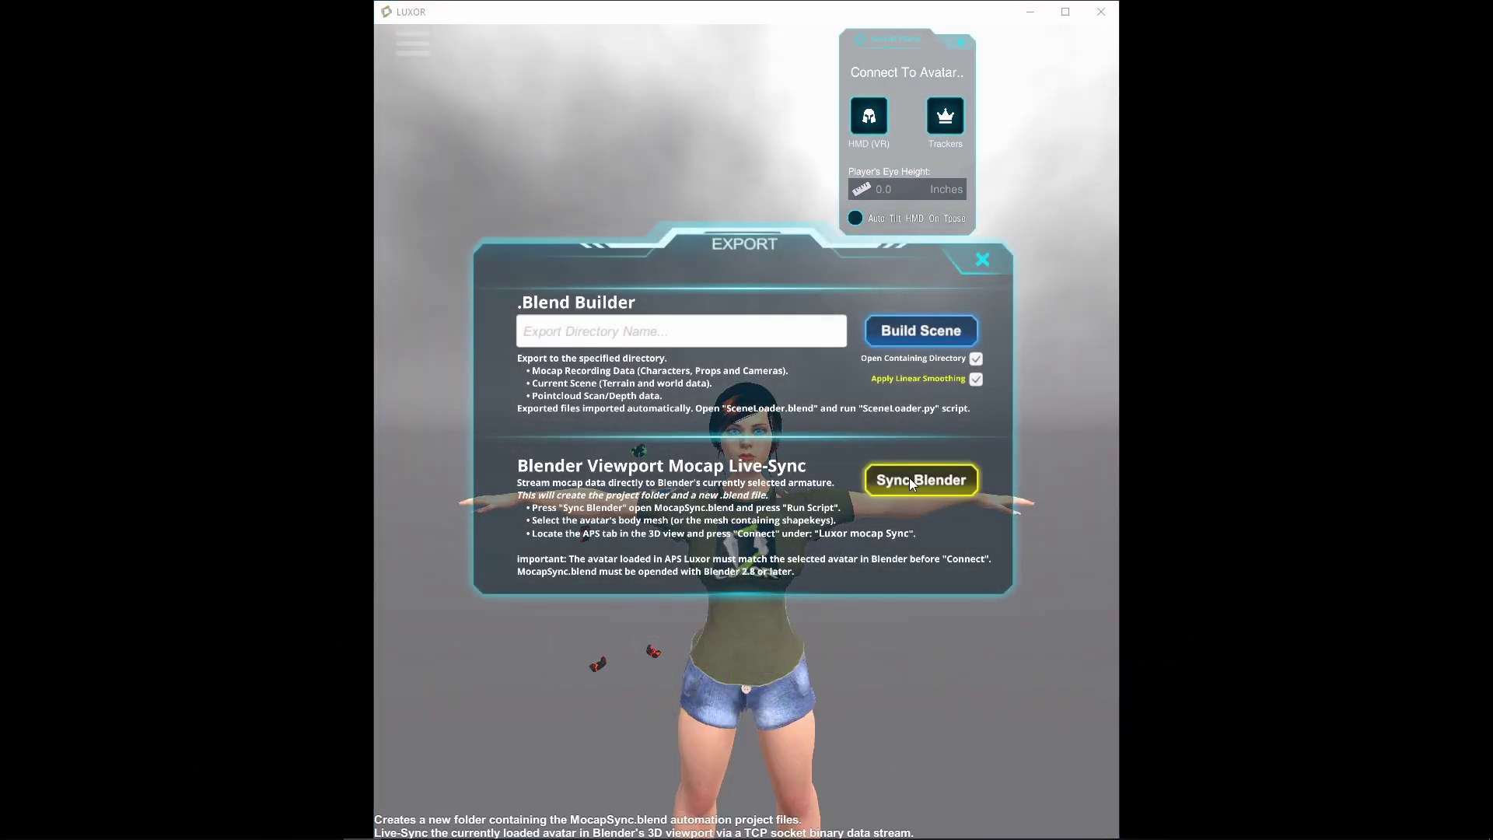
pyautogui.doubleClick(809, 349)
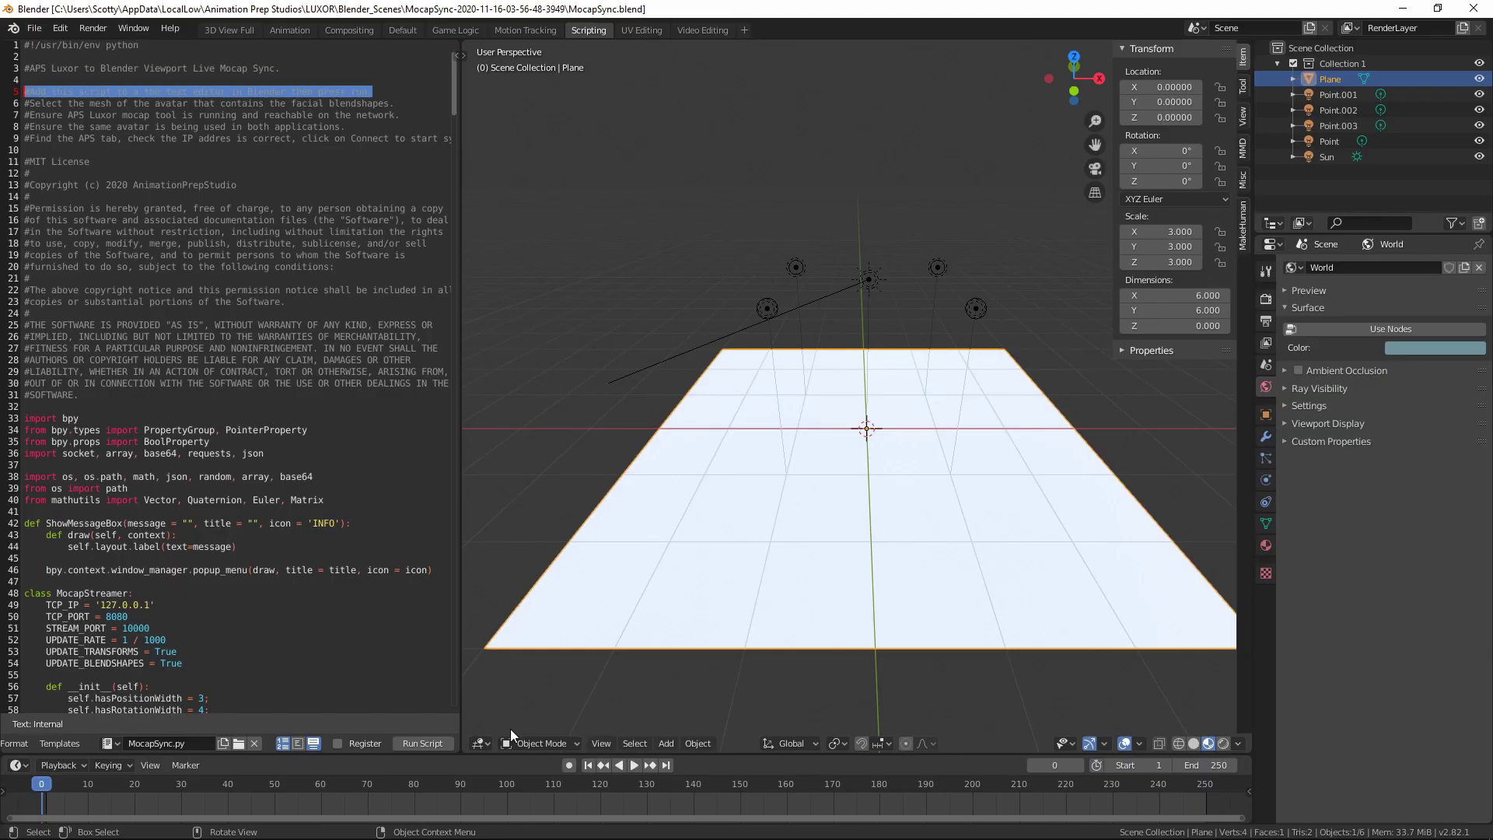
# Run the mocap sync script and show the Luxor Mocap Sync settings in the APS sidebar.
pyautogui.click(421, 742)
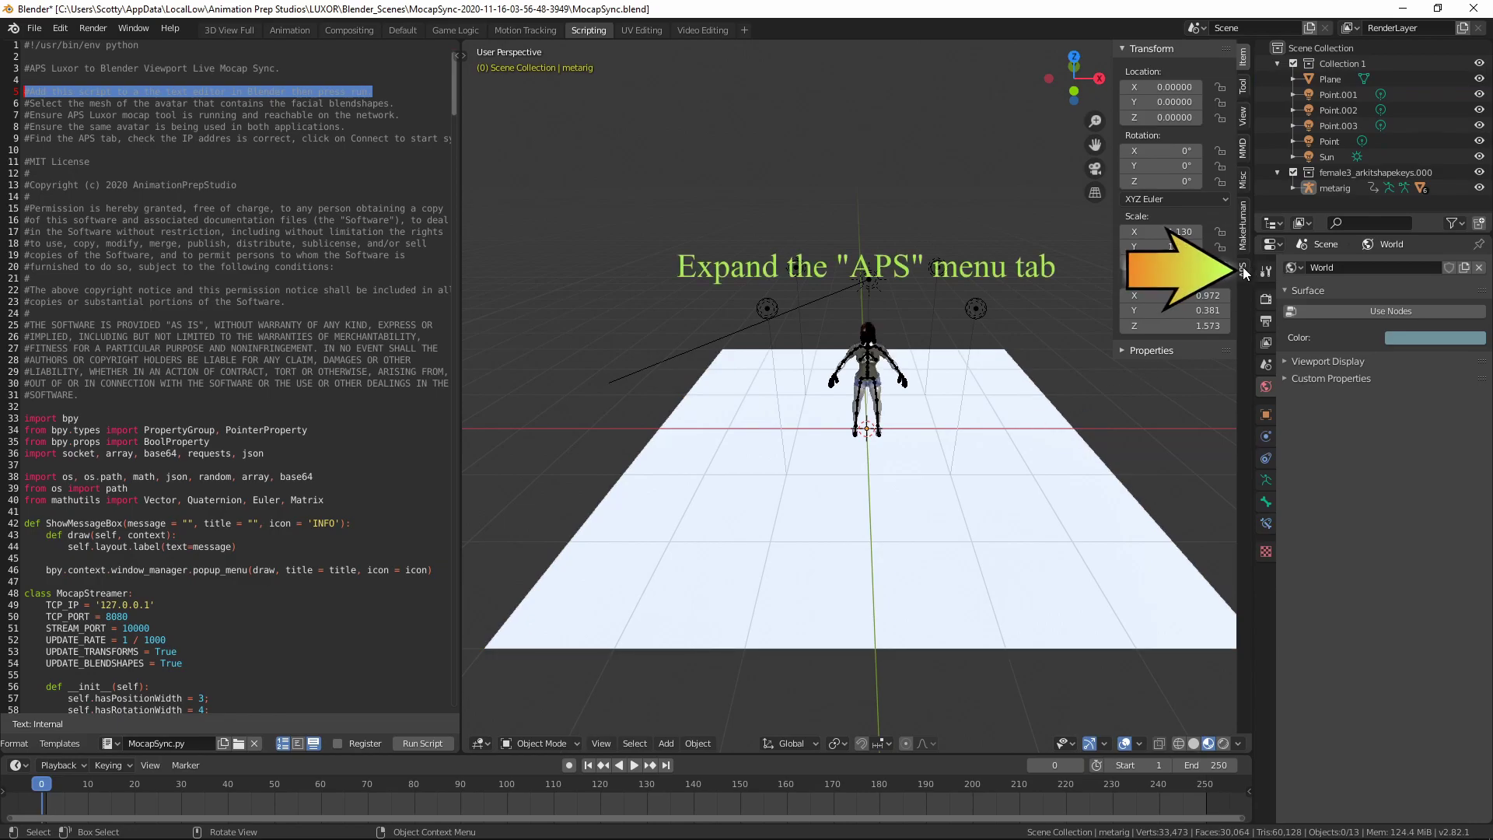
pyautogui.click(1243, 270)
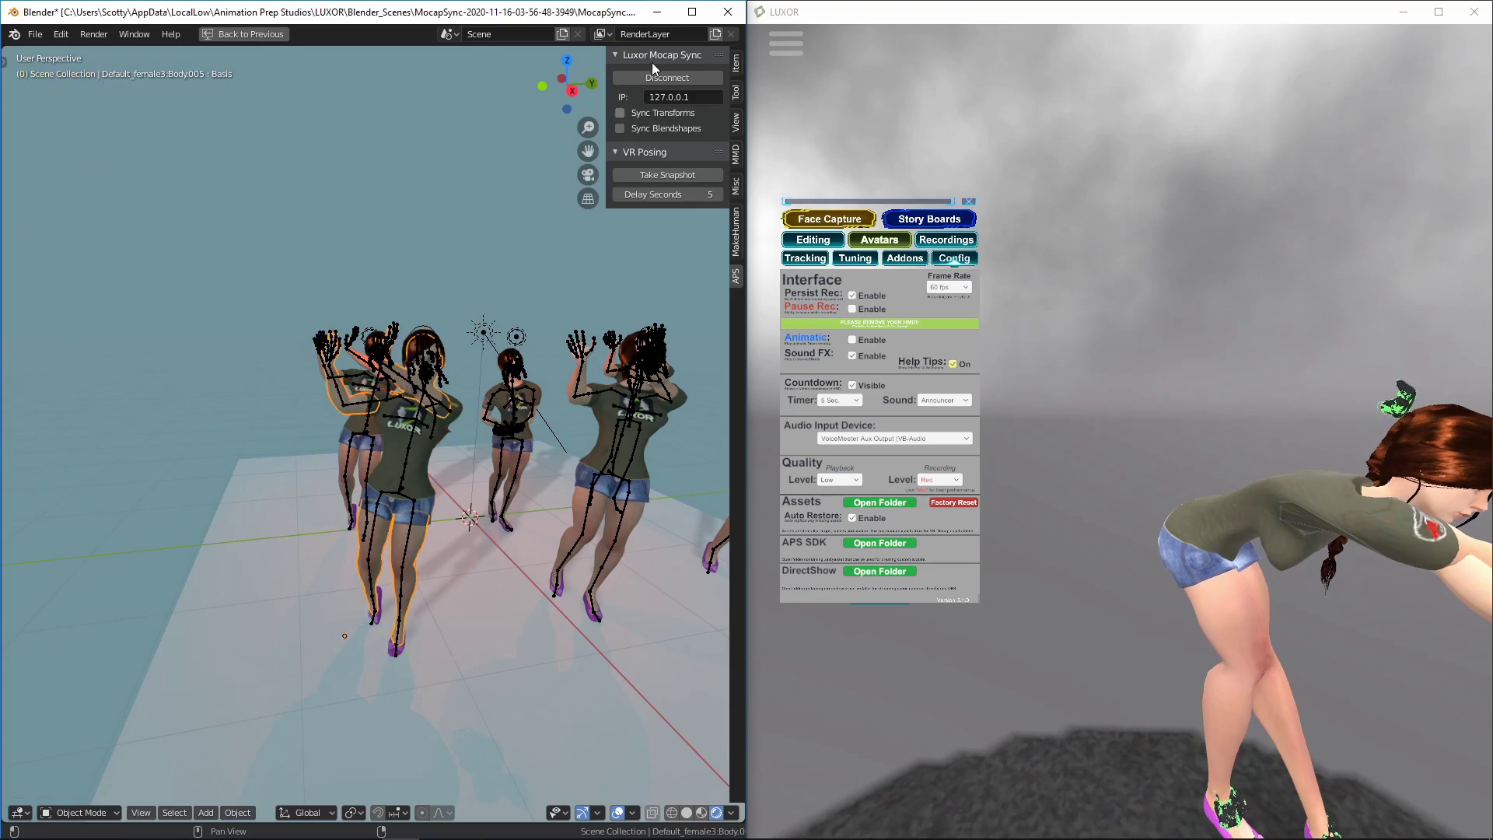
# Connect to LUXOR's live mocap stream and take a timed pose snapshot of the avatar.
pyautogui.click(668, 78)
pyautogui.moveTo(622, 468); pyautogui.dragTo(622, 728, button='middle')
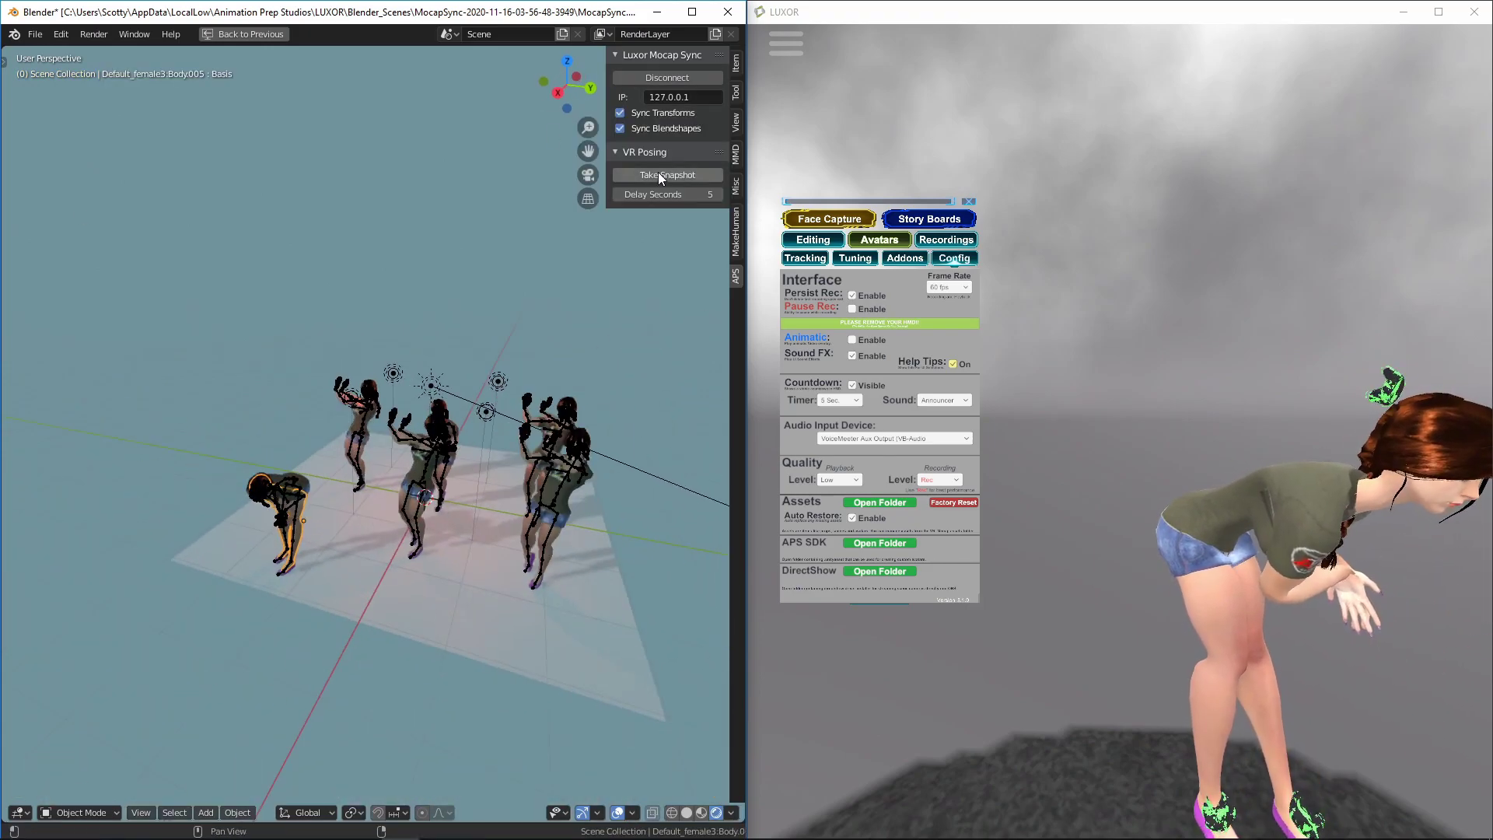
pyautogui.click(660, 178)
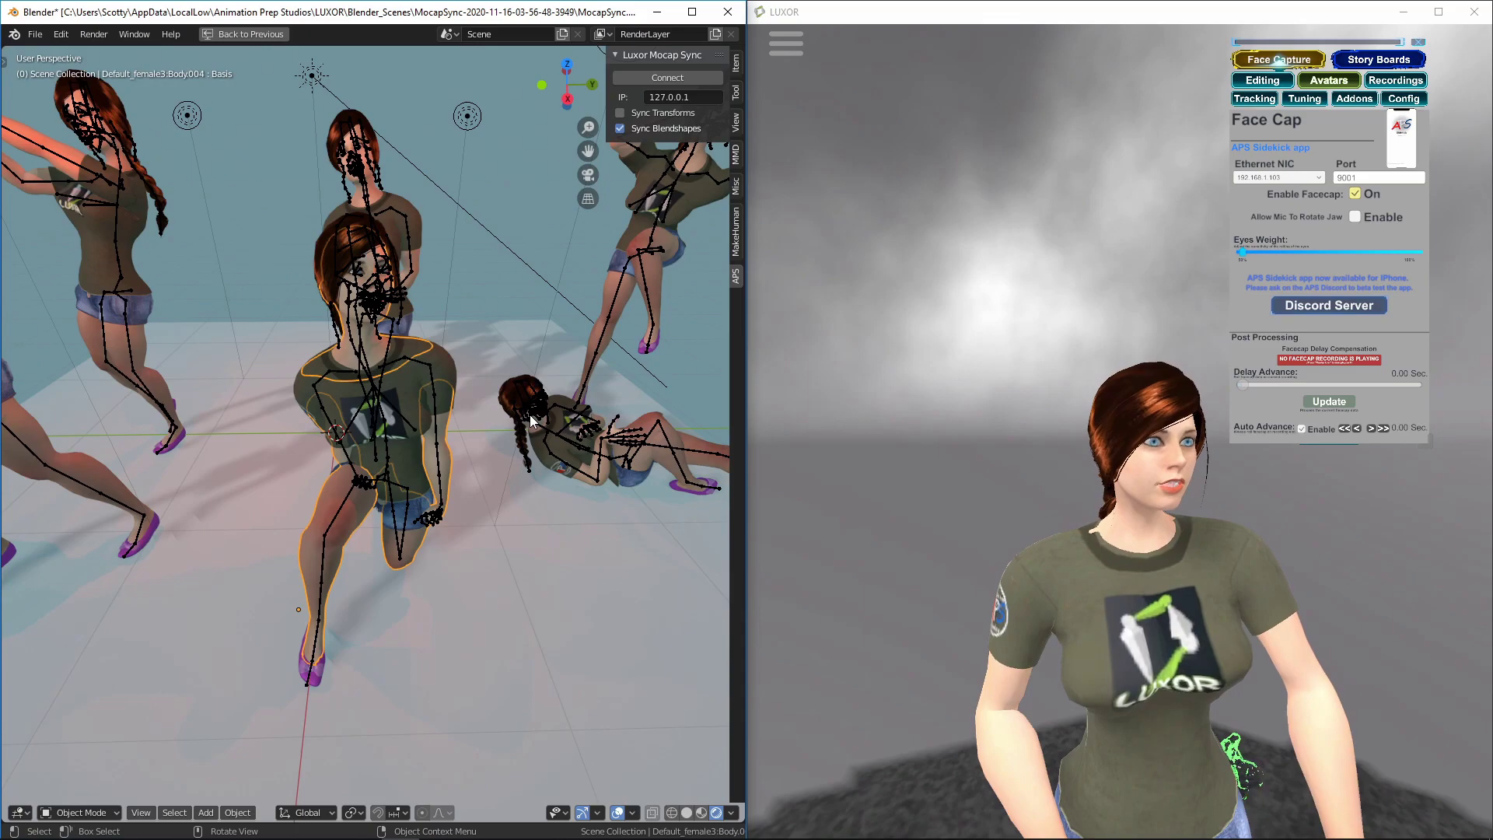
pyautogui.press('KP_Decimal')
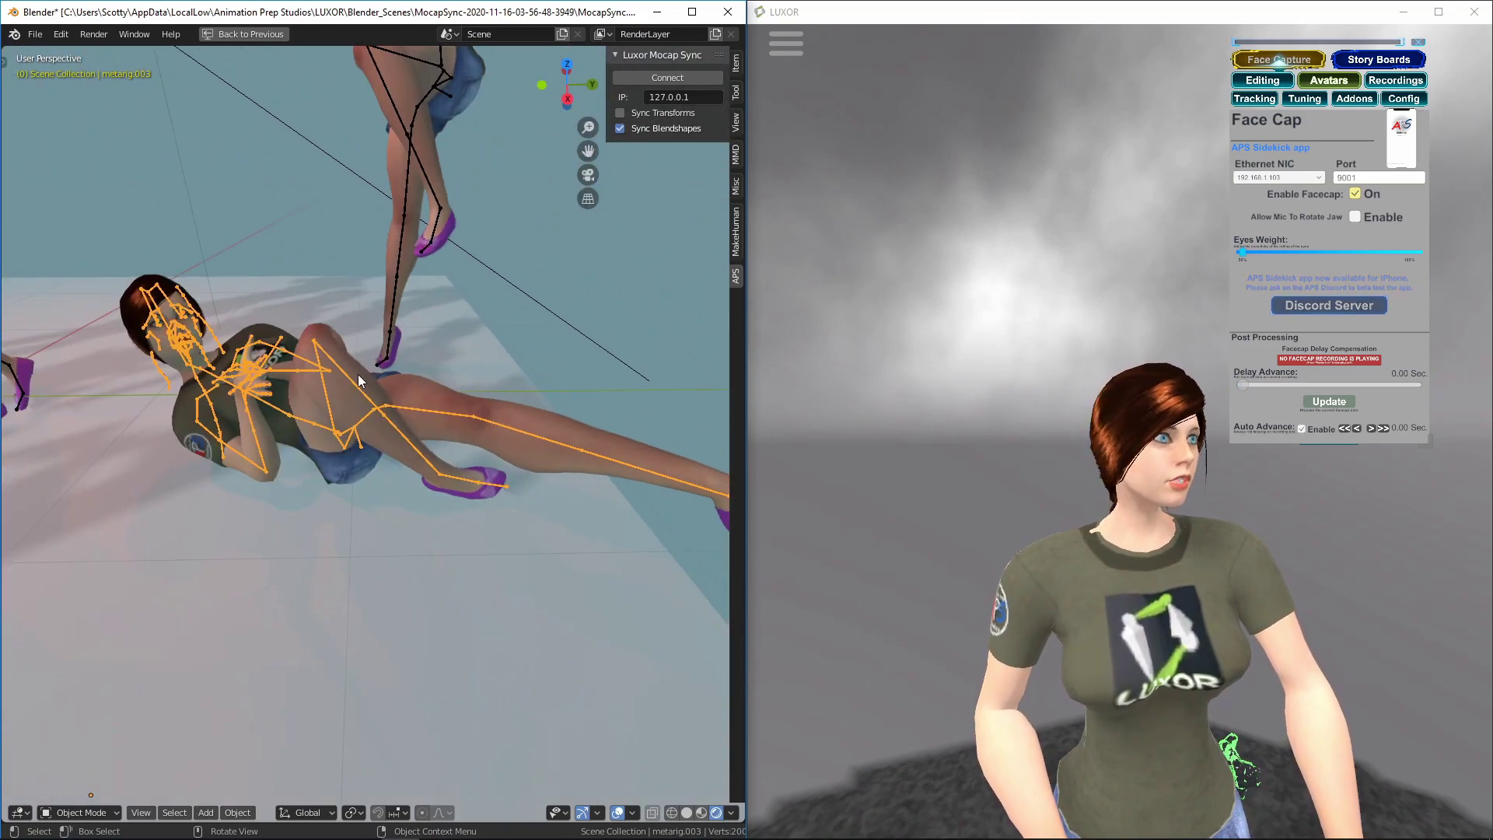
pyautogui.moveTo(358, 375); pyautogui.dragTo(236, 269, button='middle')
pyautogui.click(265, 223)
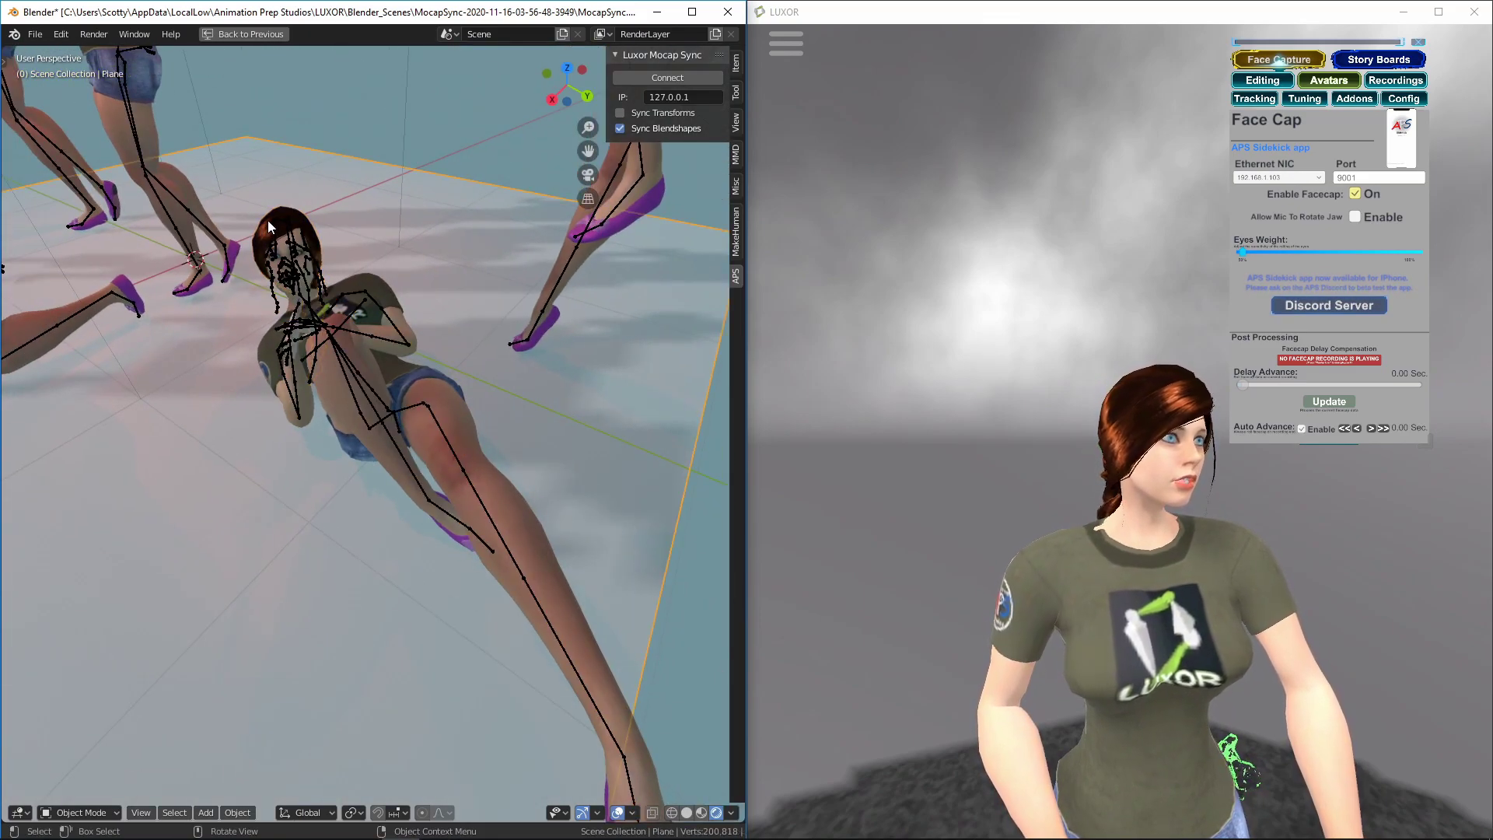
pyautogui.click(270, 221)
pyautogui.press('KP_Decimal')
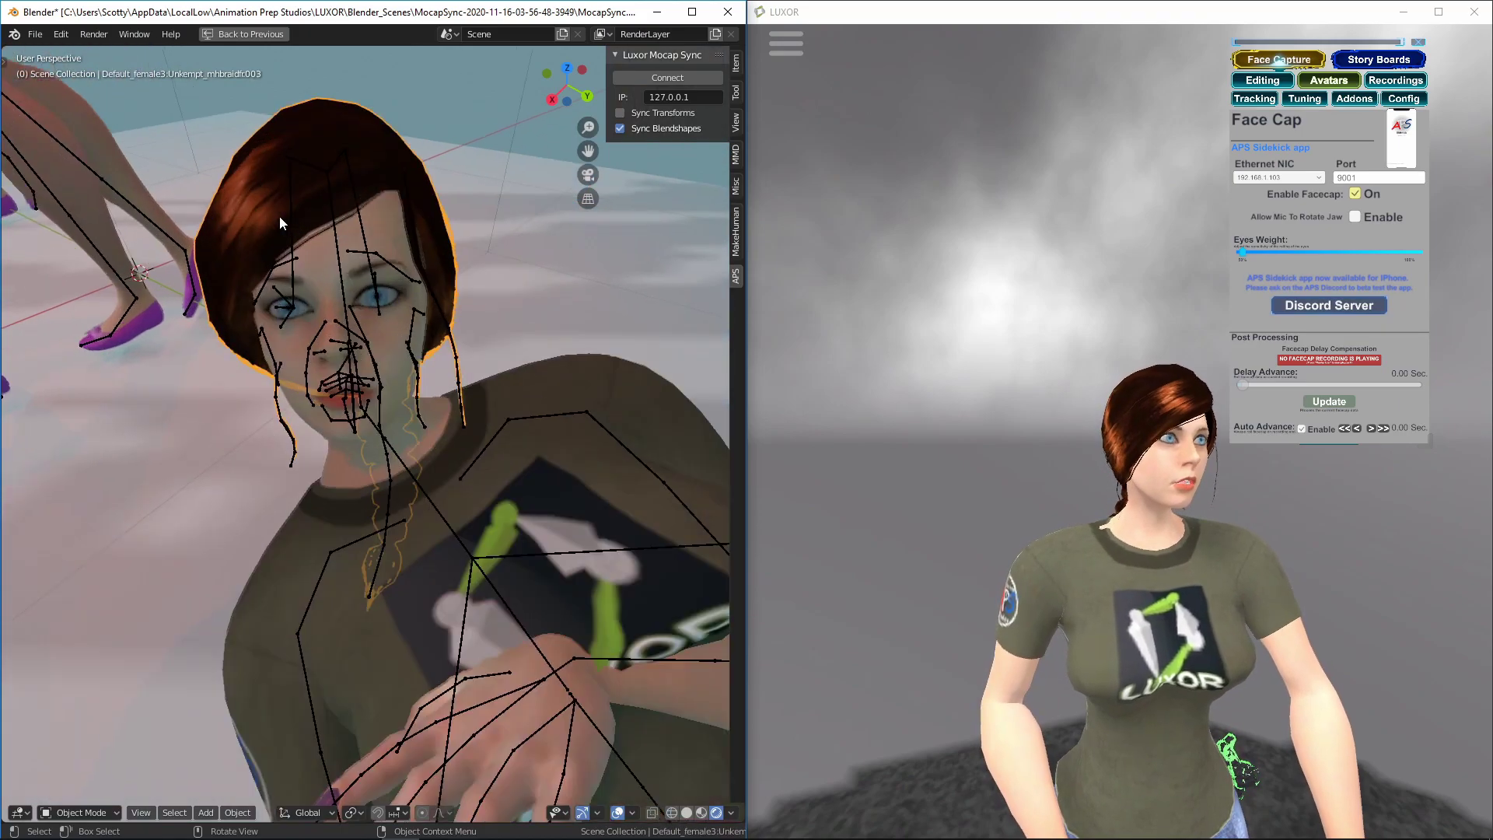
pyautogui.moveTo(279, 216); pyautogui.dragTo(341, 370, button='middle')
pyautogui.click(349, 362)
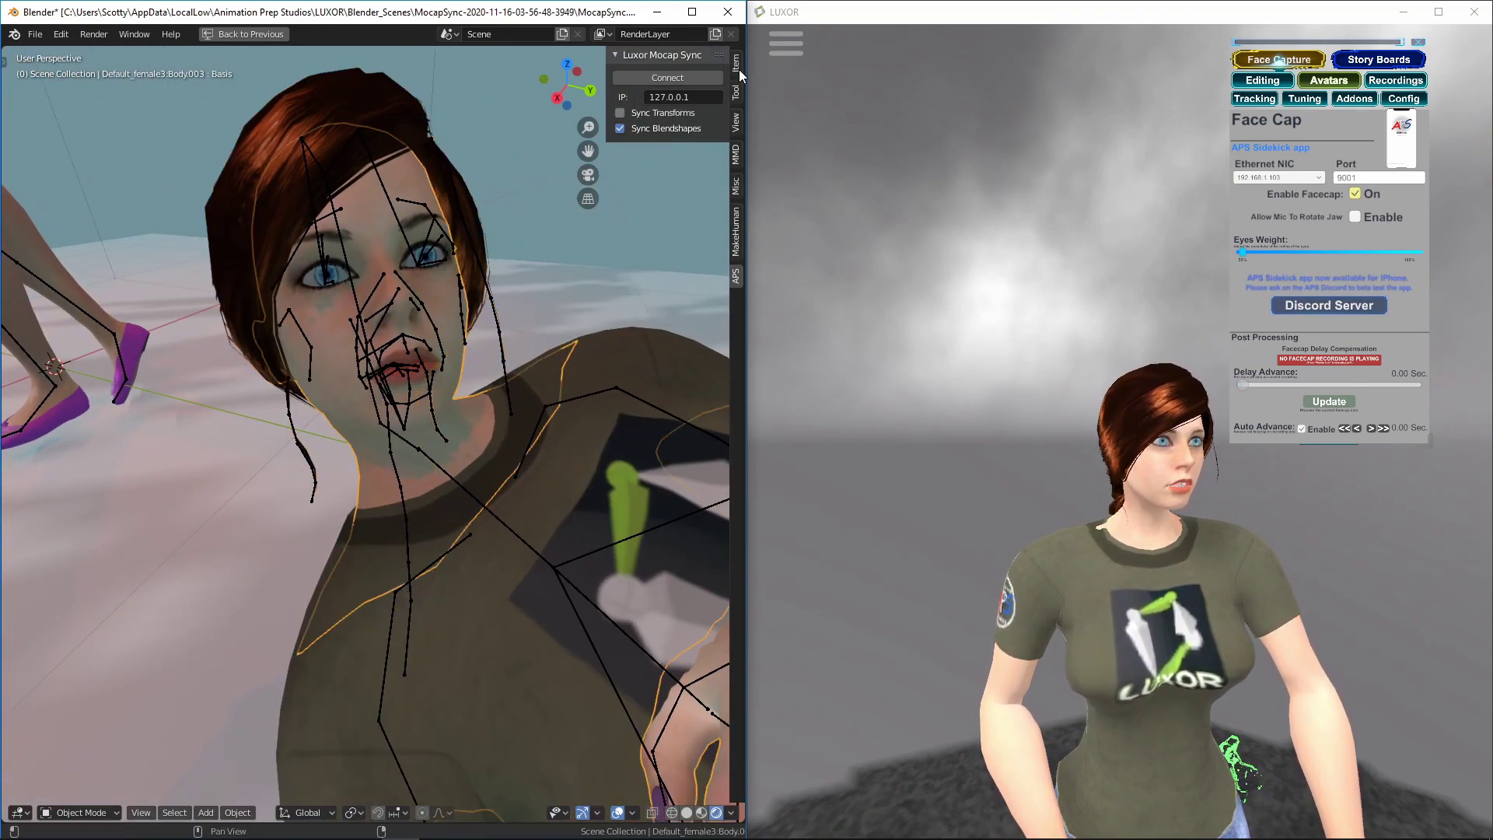
pyautogui.click(673, 79)
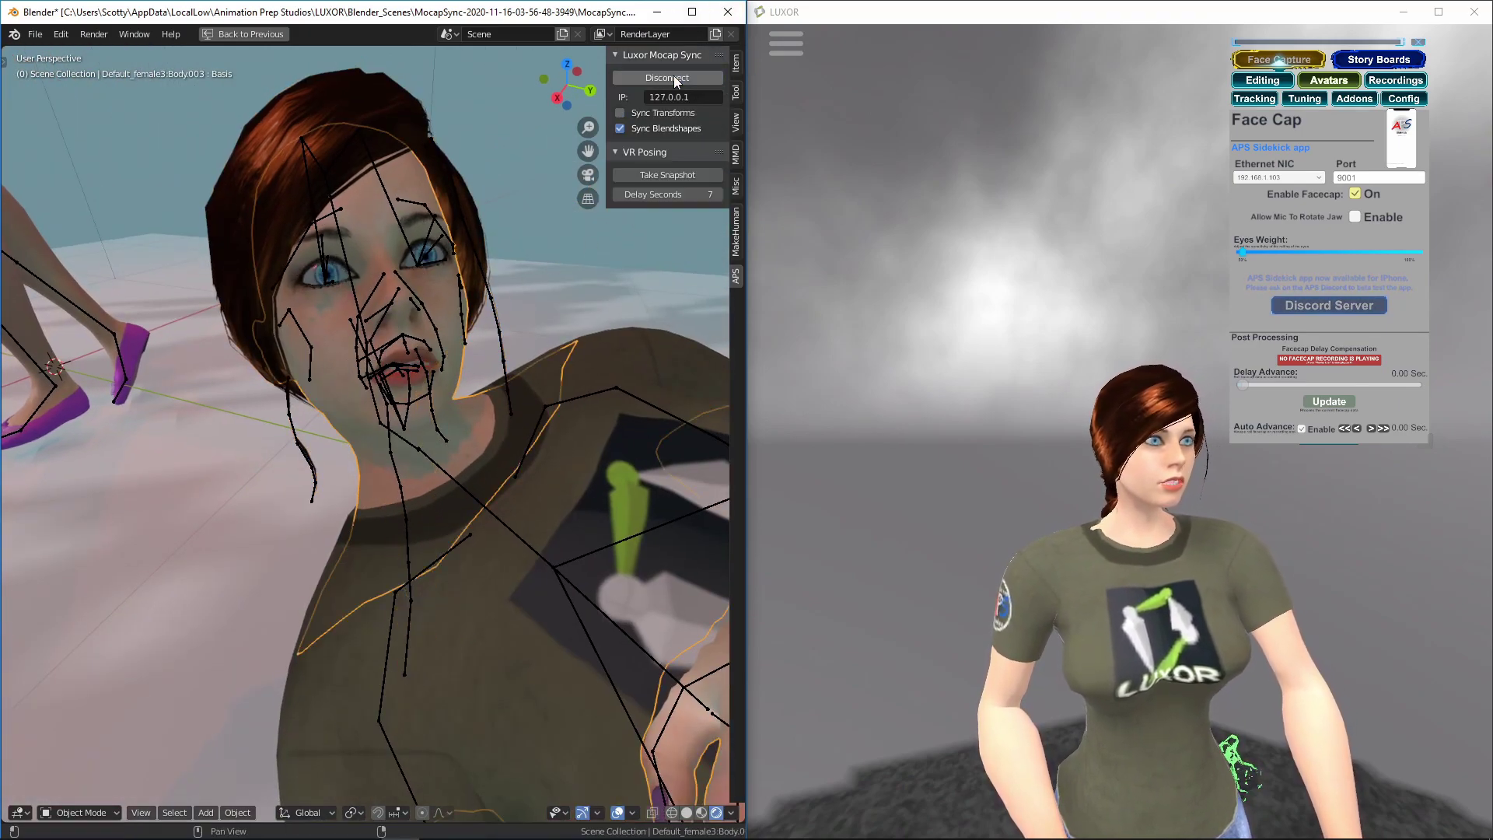
pyautogui.click(673, 79)
pyautogui.scroll(-5, 156, 382)
# Select the avatar's shirt and orbit out to view the whole figure.
pyautogui.click(183, 367)
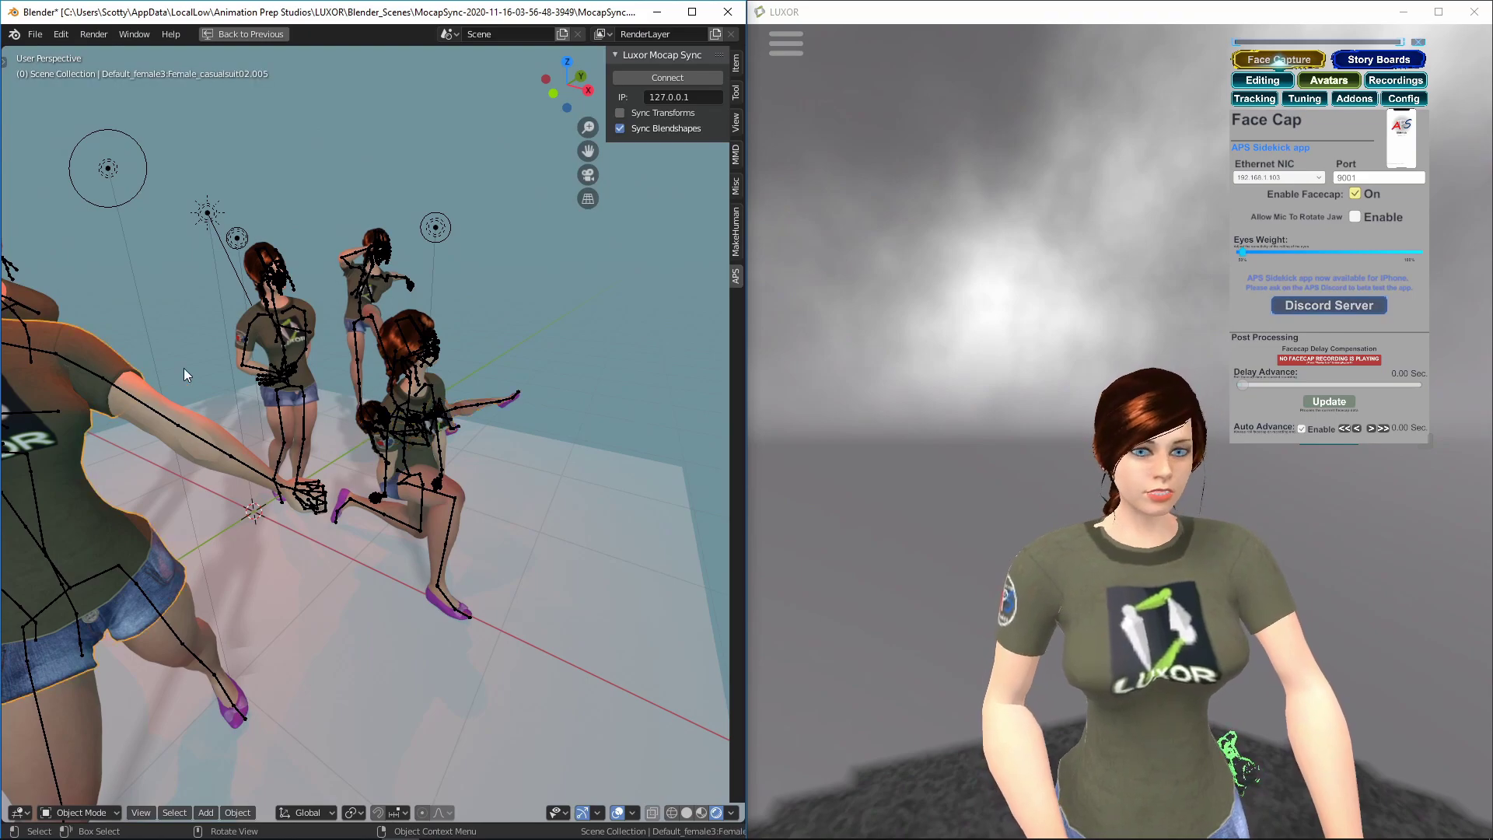
pyautogui.scroll(4, 184, 367)
pyautogui.moveTo(184, 368)
pyautogui.mouseDown(button='middle')
pyautogui.moveTo(393, 257)
pyautogui.moveTo(382, 251)
pyautogui.mouseUp(button='middle')
pyautogui.scroll(-5, 394, 257)
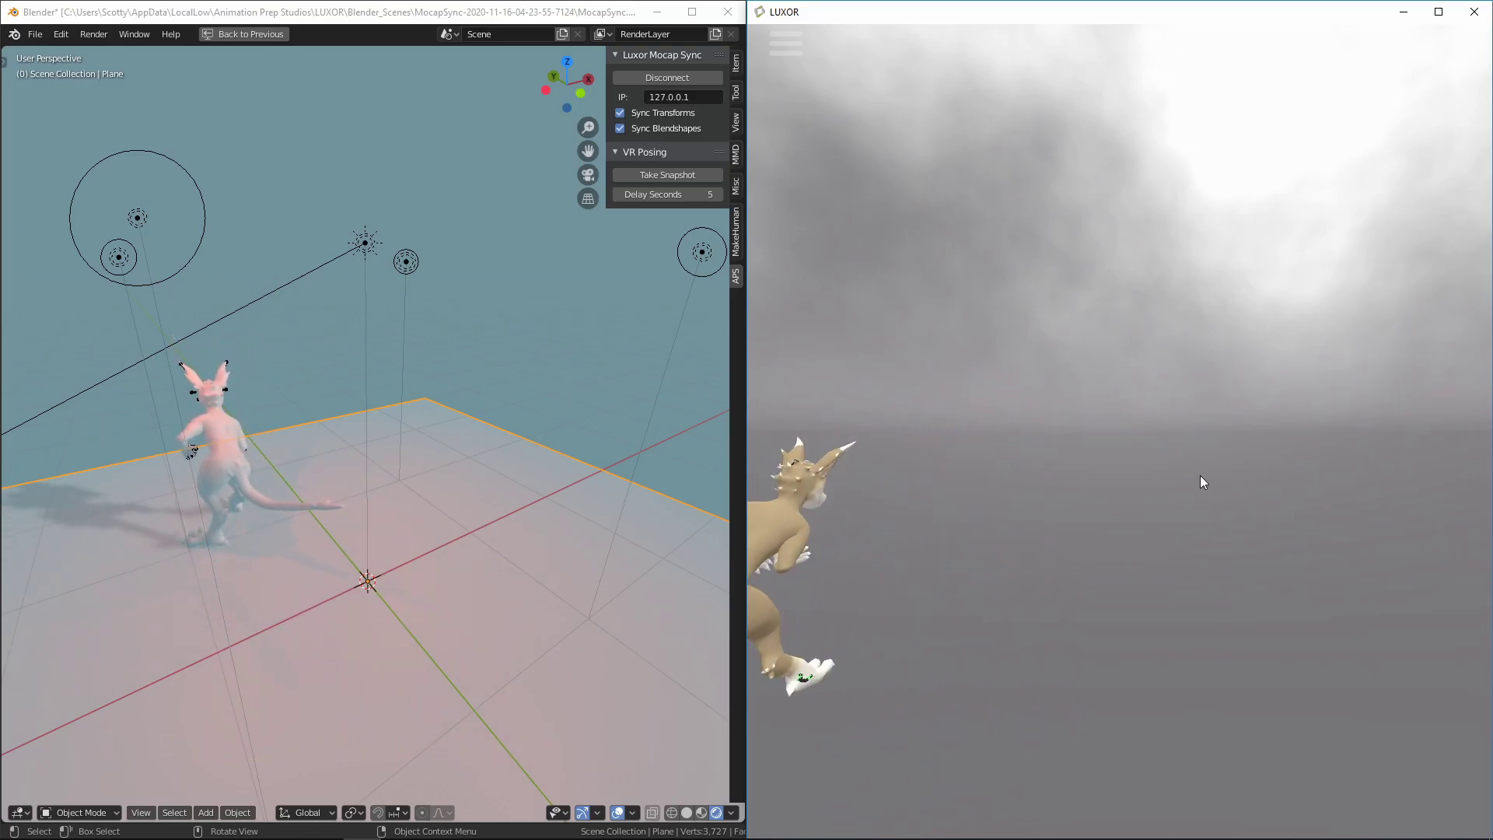
pyautogui.moveTo(498, 555)
pyautogui.mouseDown(button='middle')
pyautogui.moveTo(546, 501)
pyautogui.moveTo(453, 524)
pyautogui.moveTo(594, 482)
pyautogui.moveTo(632, 694)
pyautogui.mouseUp(button='middle')
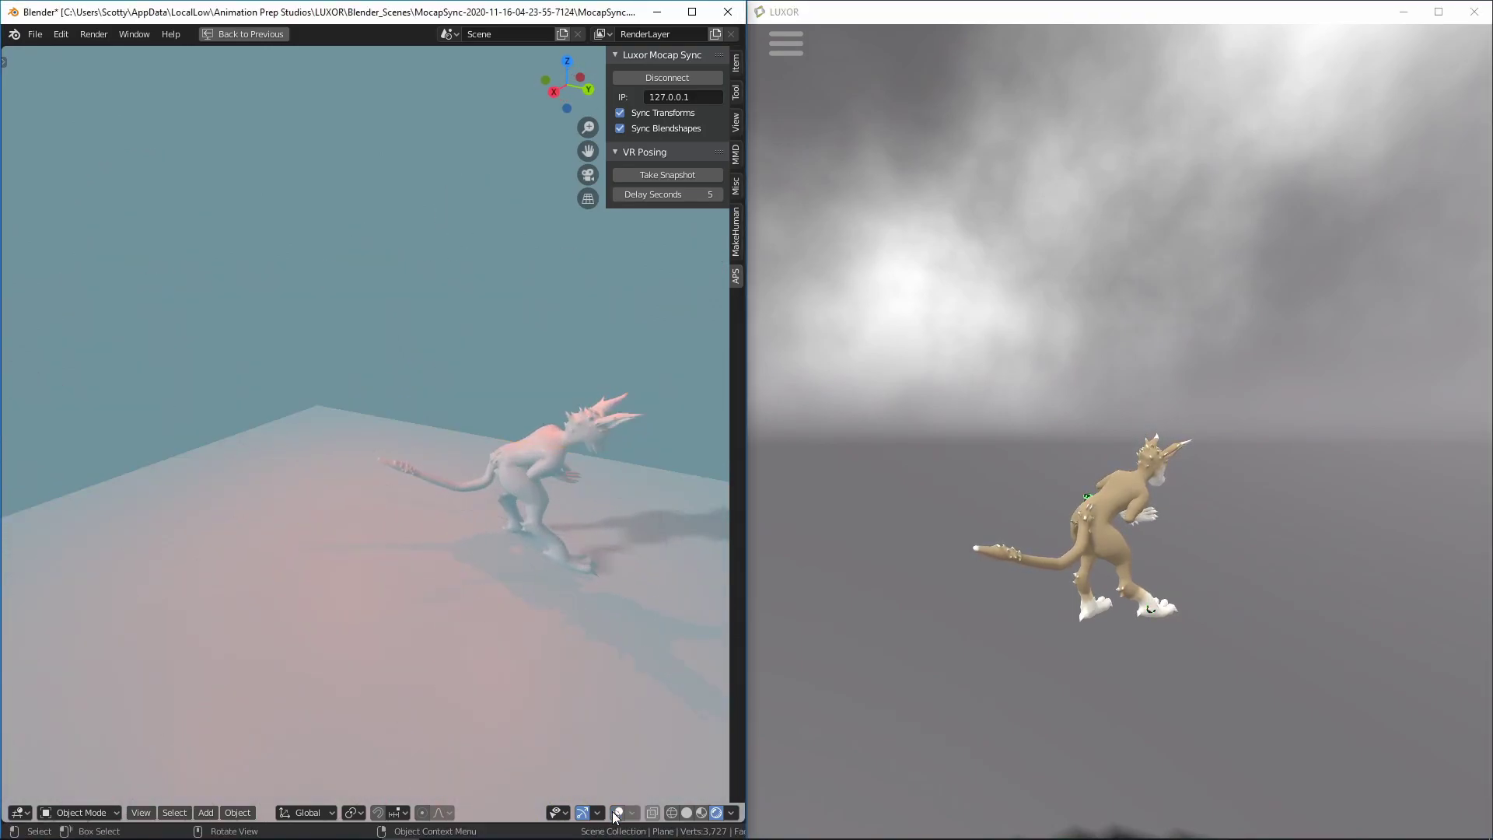
pyautogui.moveTo(549, 617); pyautogui.dragTo(546, 604, button='middle')
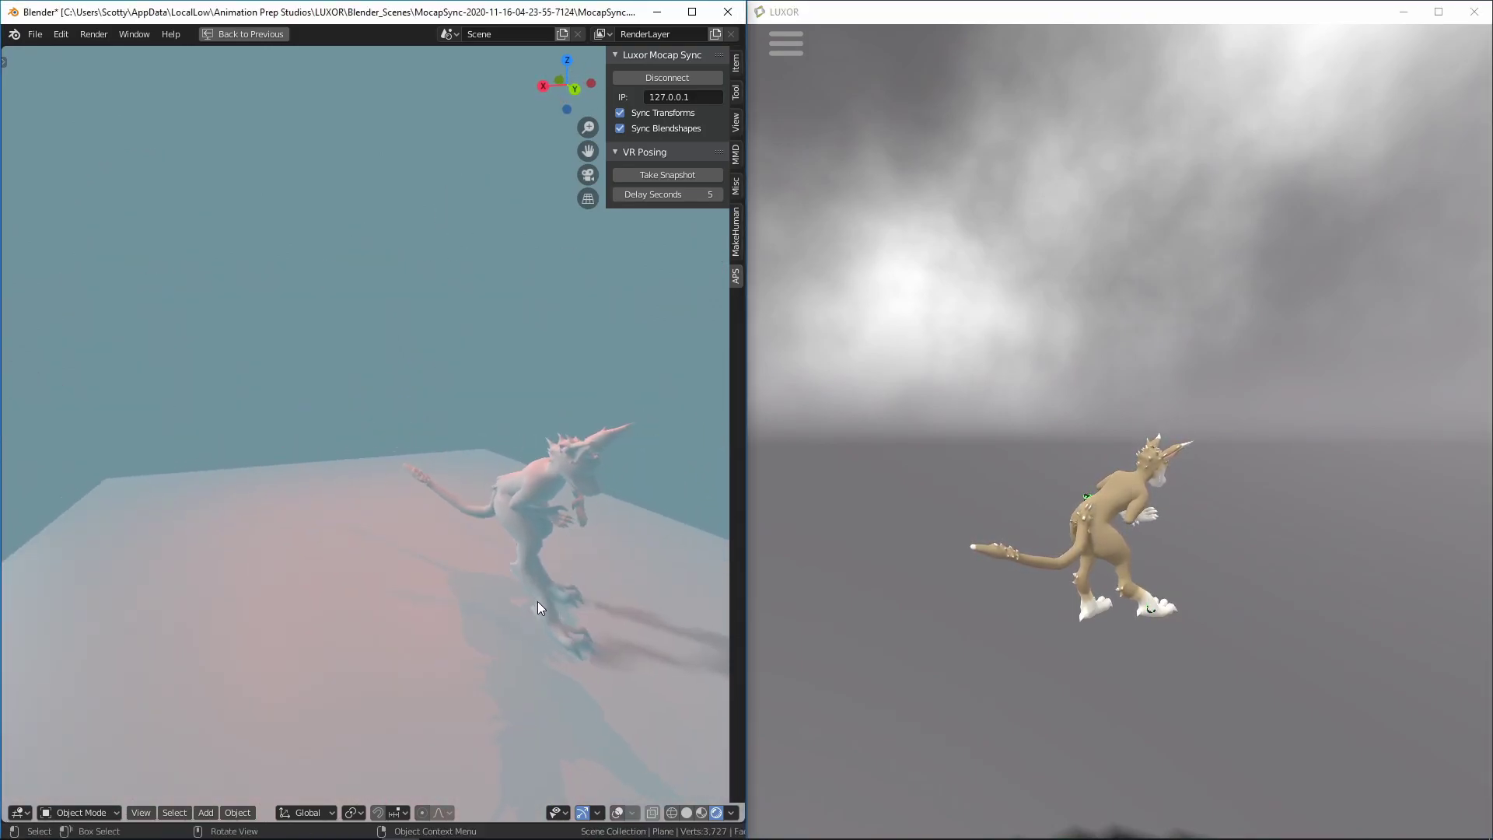